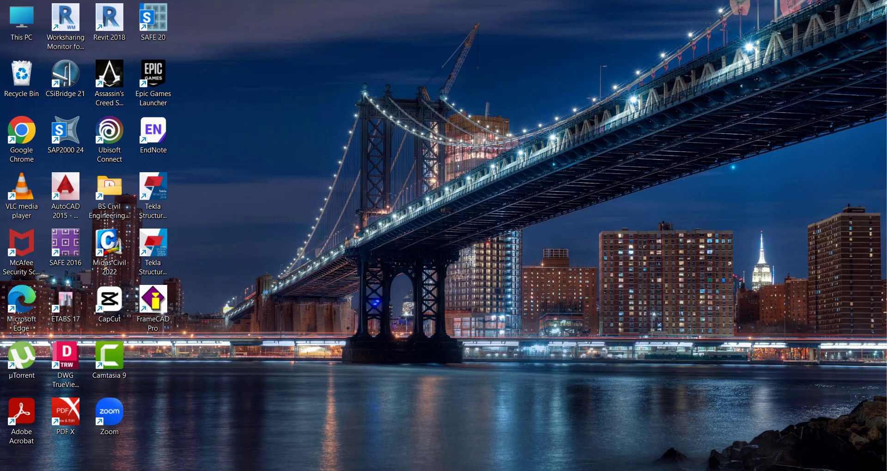
# - Read the Convert SAP2000 to ETABS wiki page's Usage, Supported Data Transfer and Download sections
pyautogui.hotkey('alt', 'Tab')
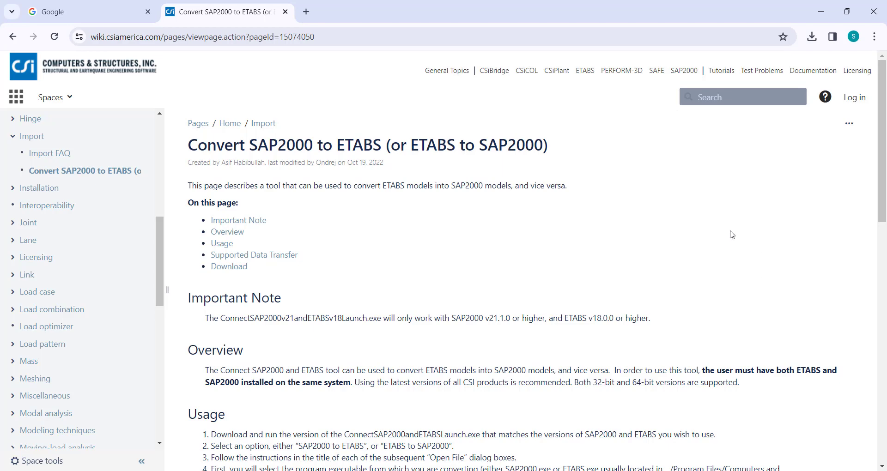
pyautogui.scroll(-1, 749, 230)
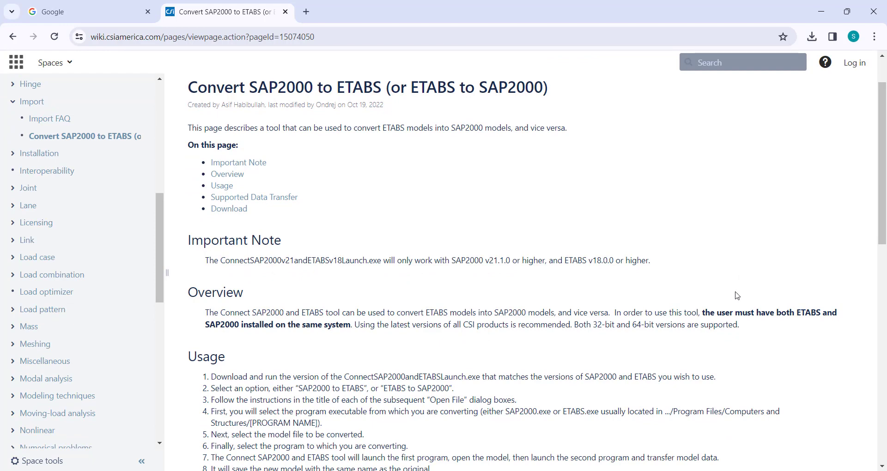
pyautogui.scroll(-2, 736, 296)
pyautogui.scroll(-2, 737, 296)
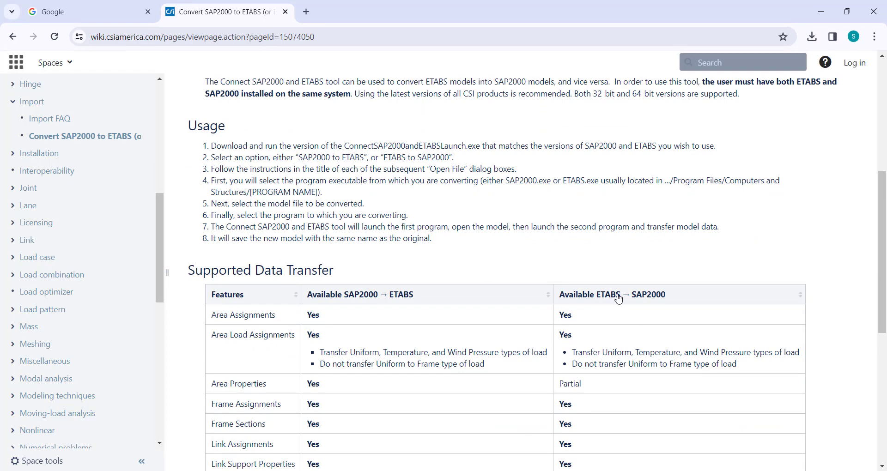
pyautogui.scroll(-2, 625, 300)
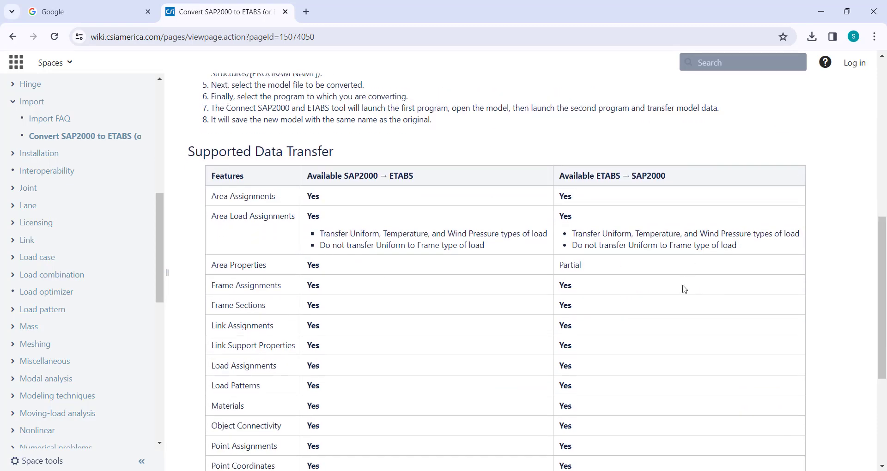
pyautogui.scroll(-4, 685, 289)
pyautogui.scroll(6, 350, 237)
pyautogui.scroll(-2, 353, 235)
pyautogui.scroll(-5, 352, 236)
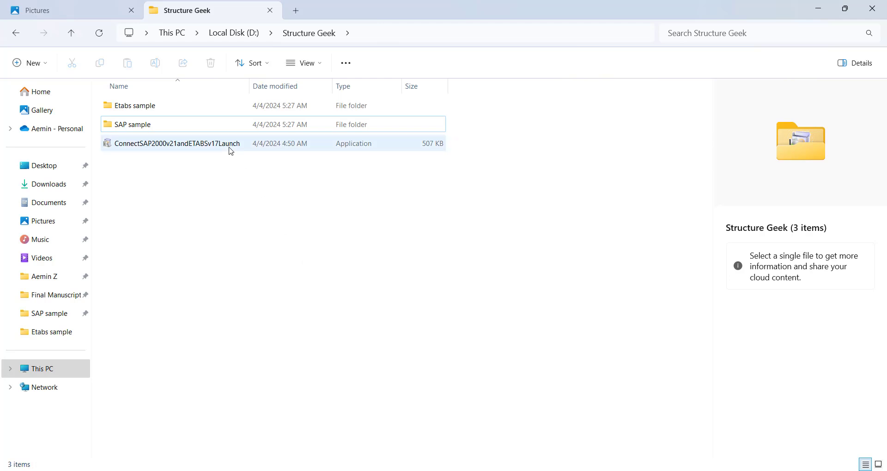
# - Launch ConnectSAP2000v21andETABSv17Launch from D:\Structure Geek and move its window higher on screen
pyautogui.doubleClick(229, 148)
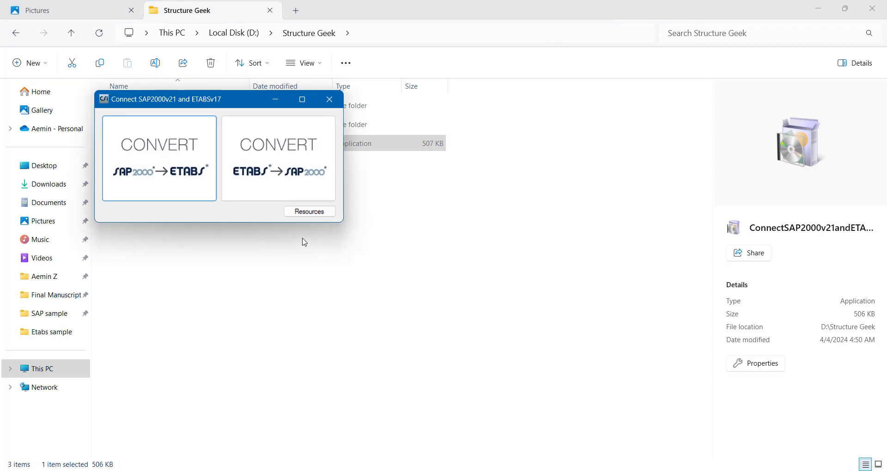
pyautogui.moveTo(251, 97); pyautogui.dragTo(304, 65)
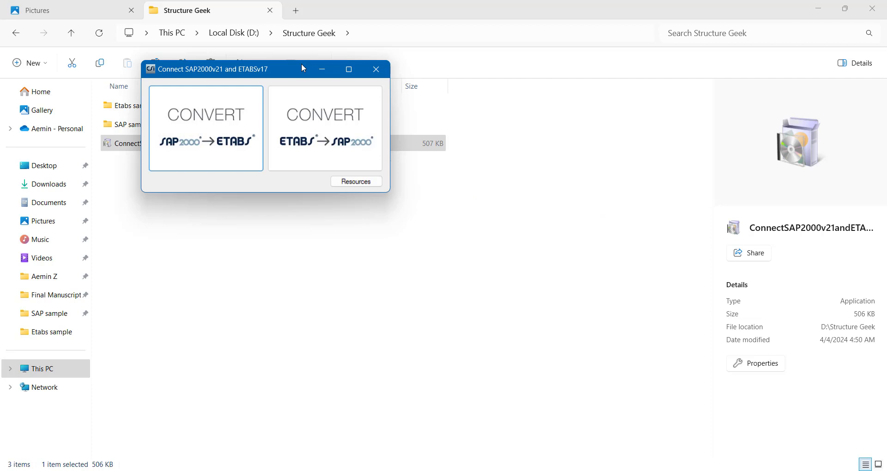
pyautogui.moveTo(470, 469)
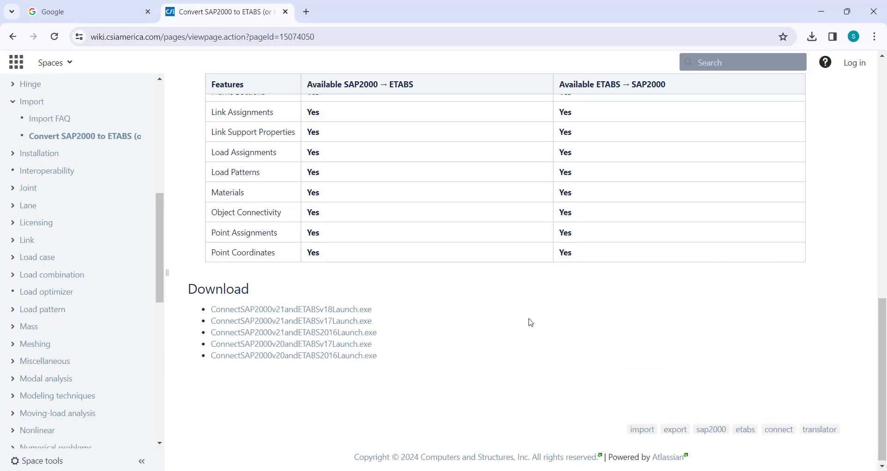
# - Reread the wiki's Important Note, minimize Chrome and close the Connect SAP2000v21 and ETABSv17 window
pyautogui.scroll(6, 531, 322)
pyautogui.scroll(2, 539, 324)
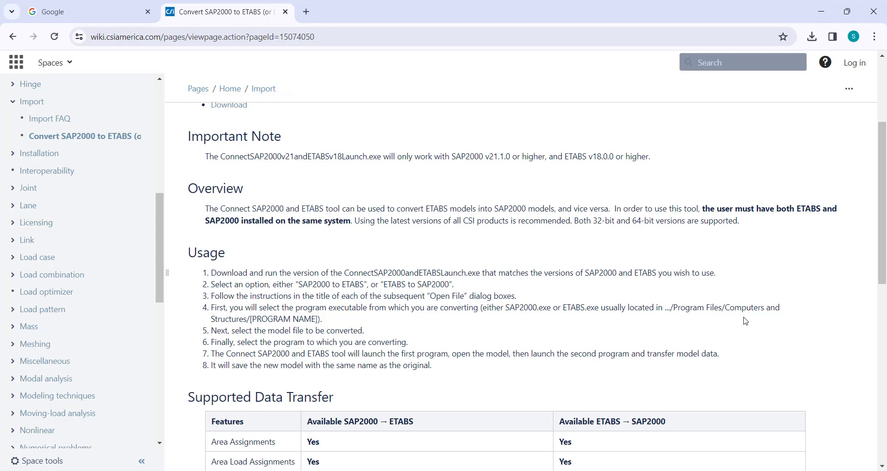
pyautogui.click(821, 11)
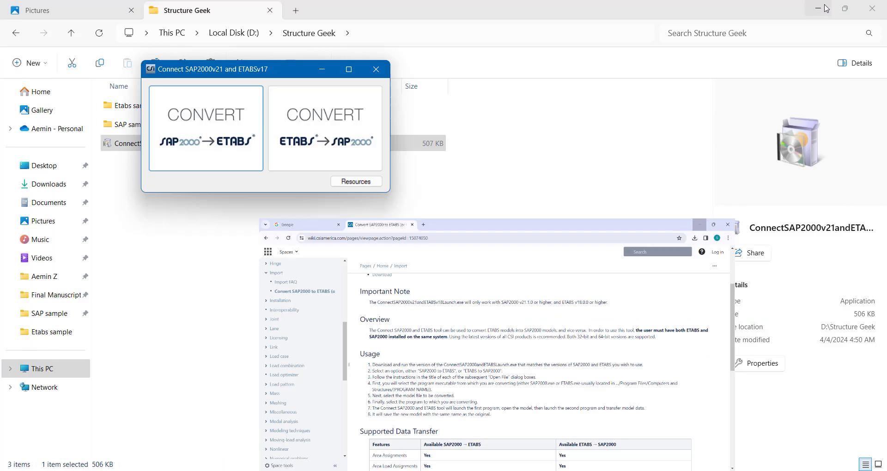
pyautogui.click(376, 70)
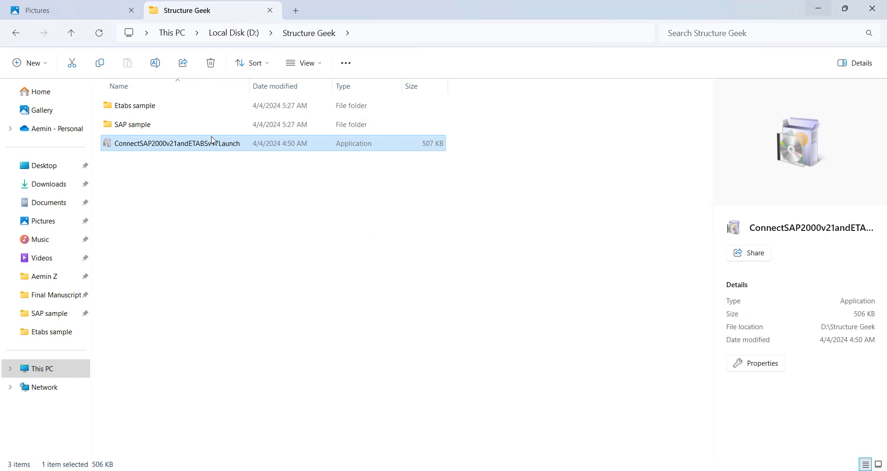
# - Open the SAP sample folder and fit the Sample 1 frame model in a maximized SAP2000
pyautogui.doubleClick(179, 131)
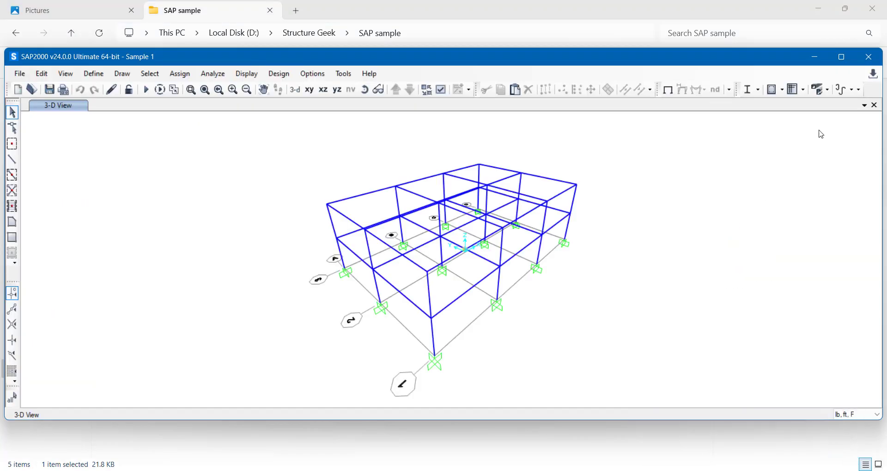
pyautogui.click(841, 56)
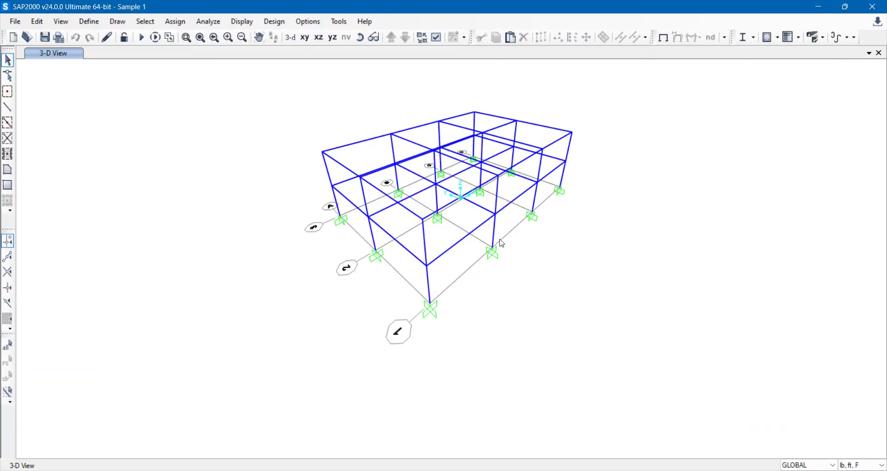
pyautogui.moveTo(502, 240); pyautogui.dragTo(516, 291, button='middle')
pyautogui.scroll(1, 149, 126)
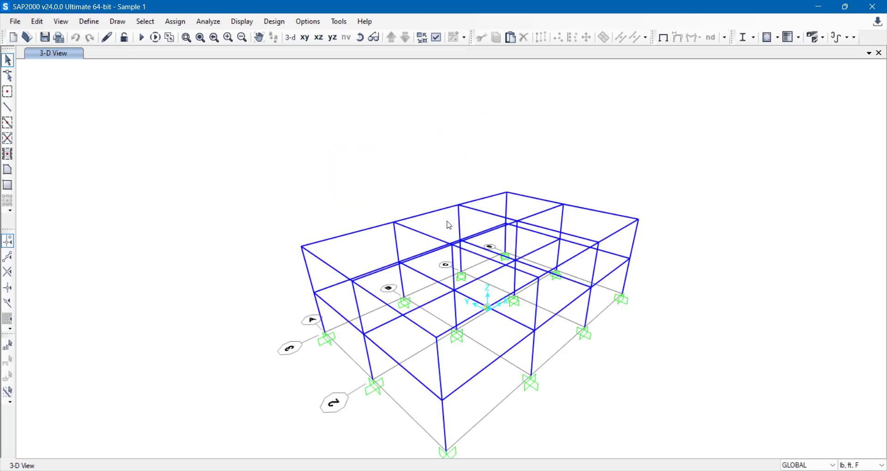
pyautogui.moveTo(451, 221)
pyautogui.mouseDown(button='middle')
pyautogui.moveTo(453, 192)
pyautogui.moveTo(441, 192)
pyautogui.mouseUp(button='middle')
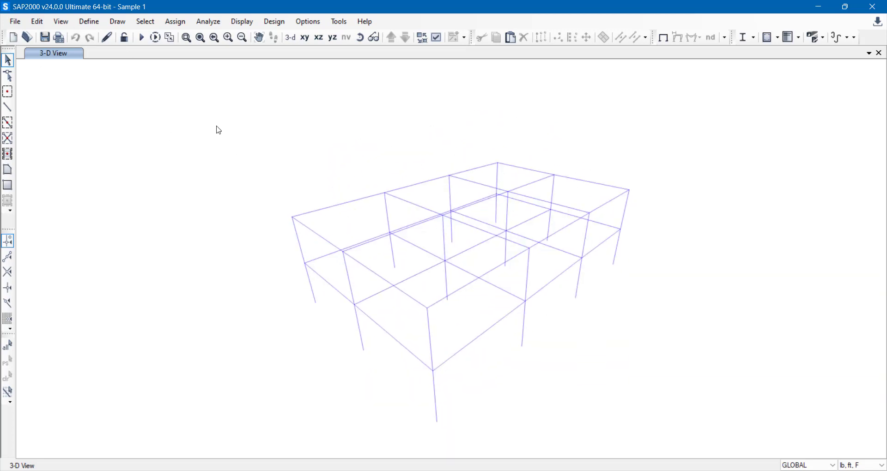
# - Export the model as Sample 1.ifc using IFC 4 with the Structural Analysis view
pyautogui.click(15, 22)
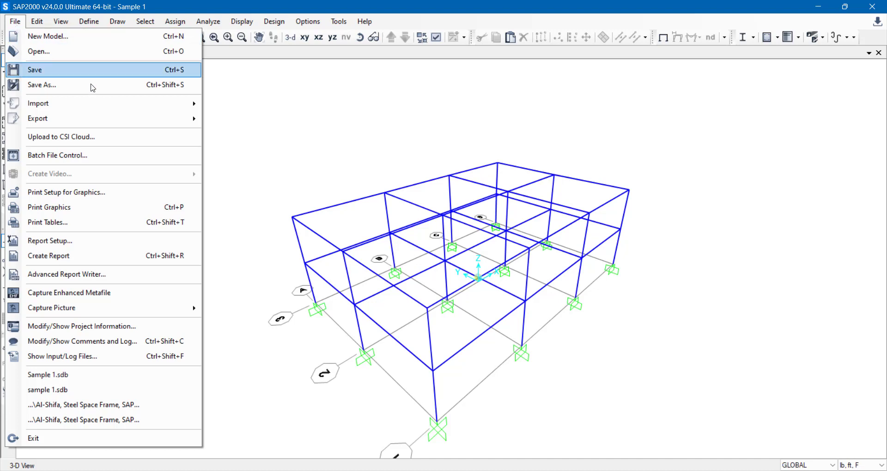
pyautogui.moveTo(116, 121)
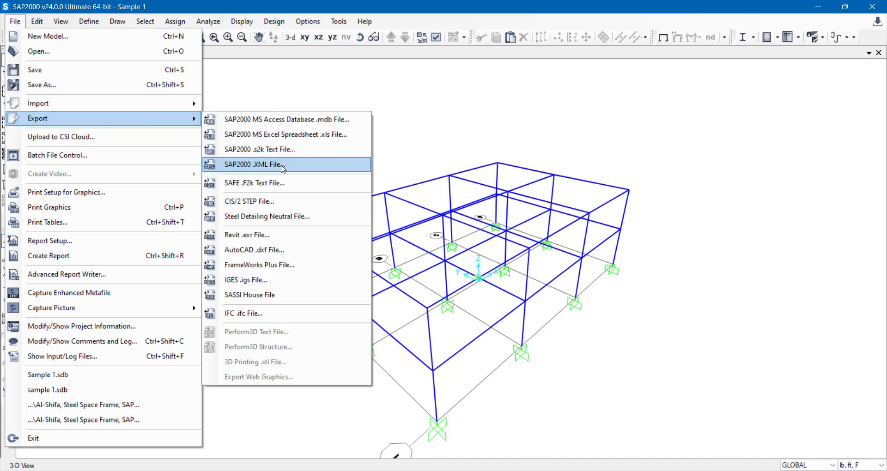
pyautogui.click(287, 315)
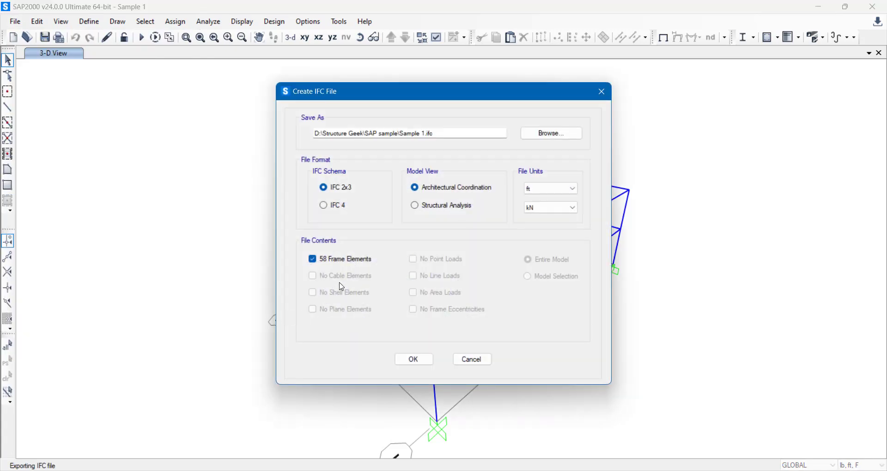
pyautogui.click(415, 205)
pyautogui.click(323, 205)
pyautogui.click(416, 363)
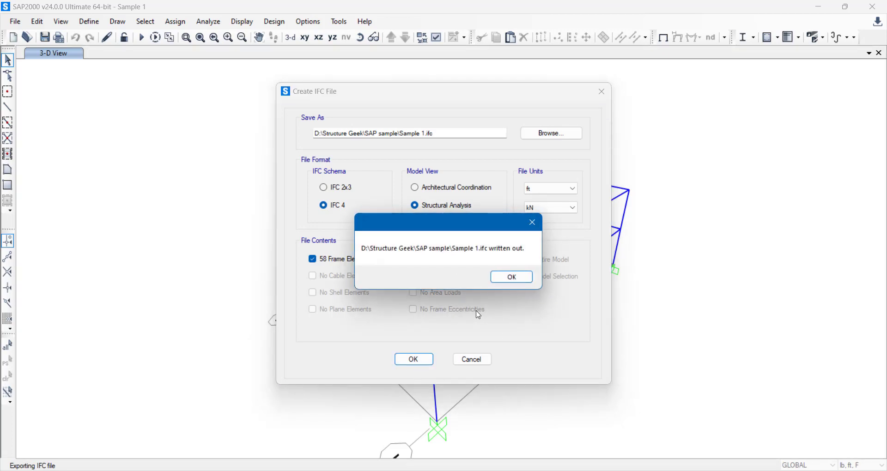
pyautogui.click(523, 278)
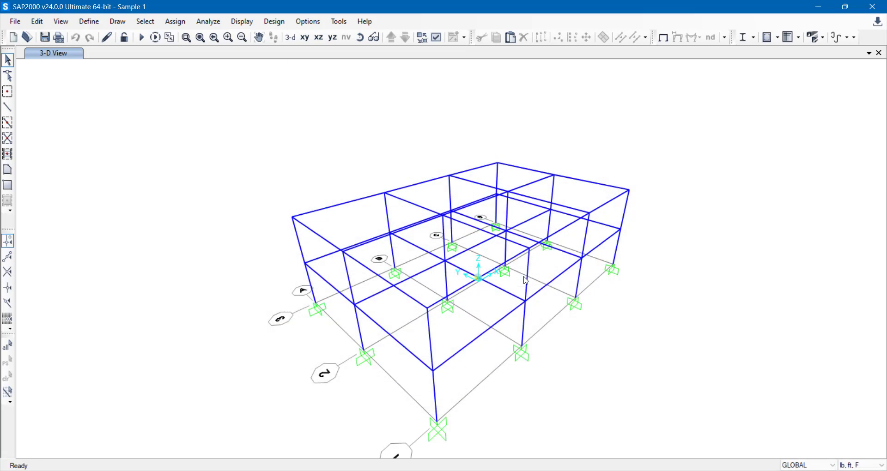
# - Minimize SAP2000 and File Explorer, then launch ETABS 17 from the desktop
pyautogui.click(819, 10)
pyautogui.click(818, 14)
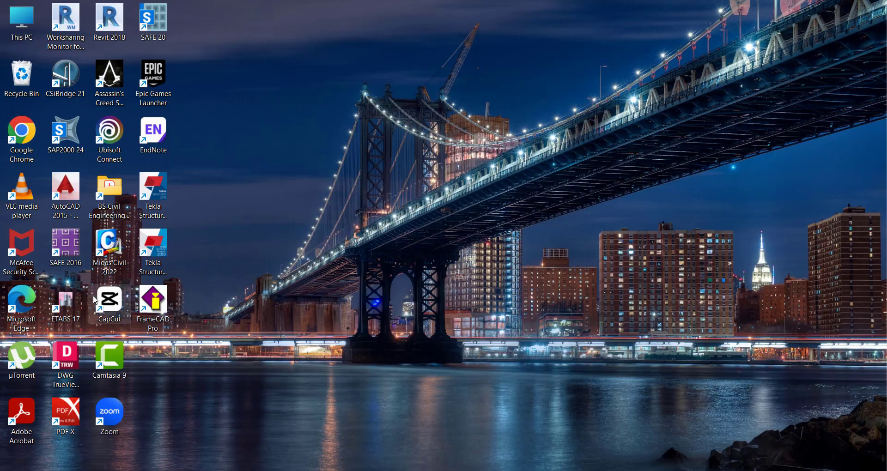
pyautogui.doubleClick(73, 303)
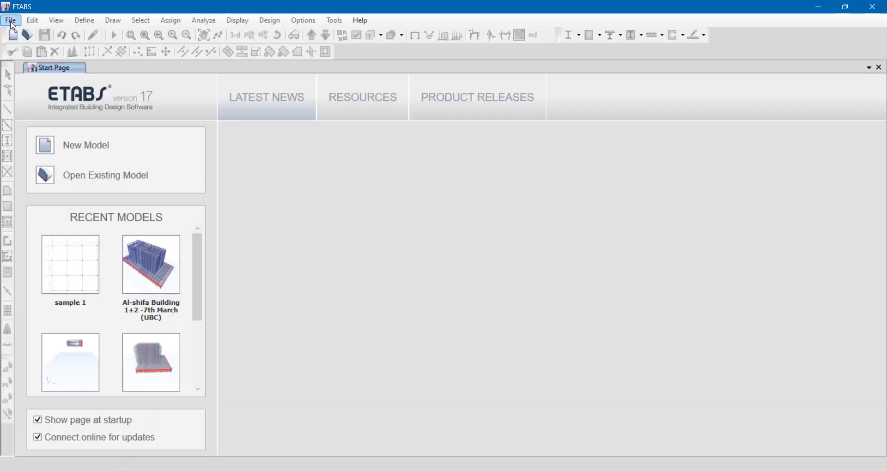
# - Import Structure Geek\SAP sample\Sample 1.ifc into a new ETABS model
pyautogui.click(12, 25)
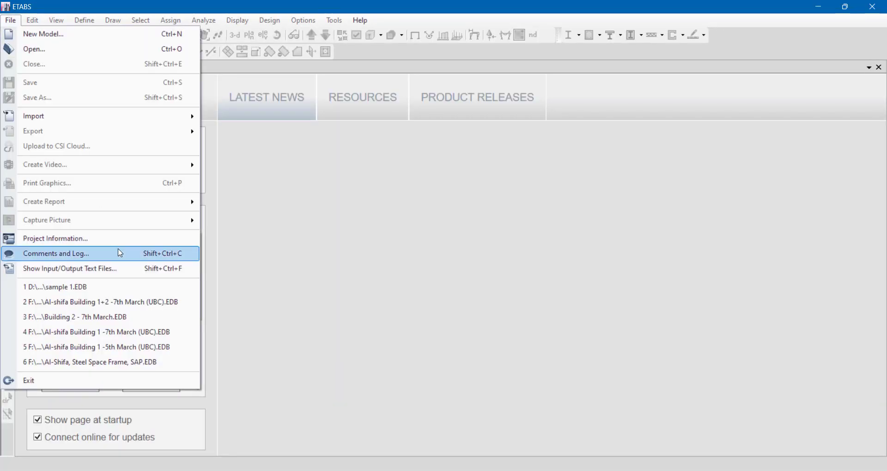
pyautogui.moveTo(84, 124)
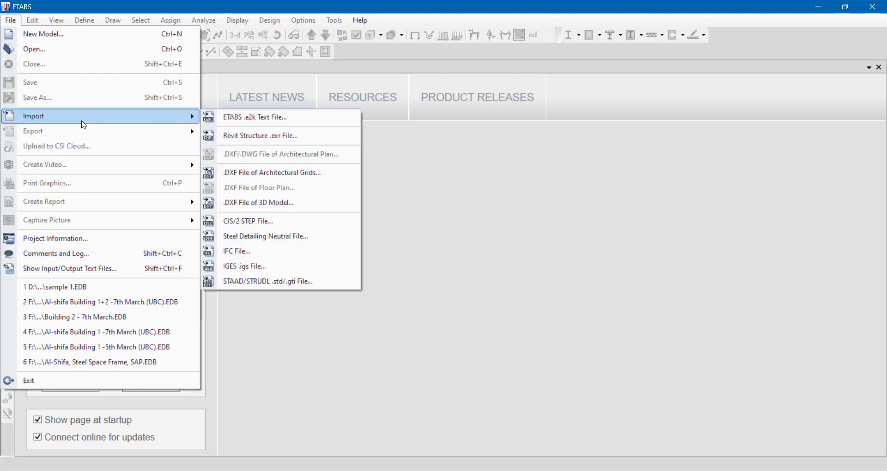
pyautogui.click(292, 253)
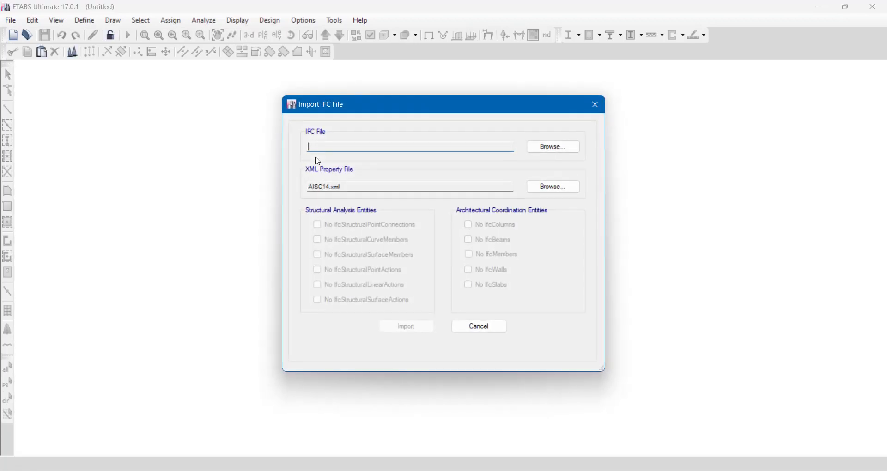
pyautogui.click(551, 151)
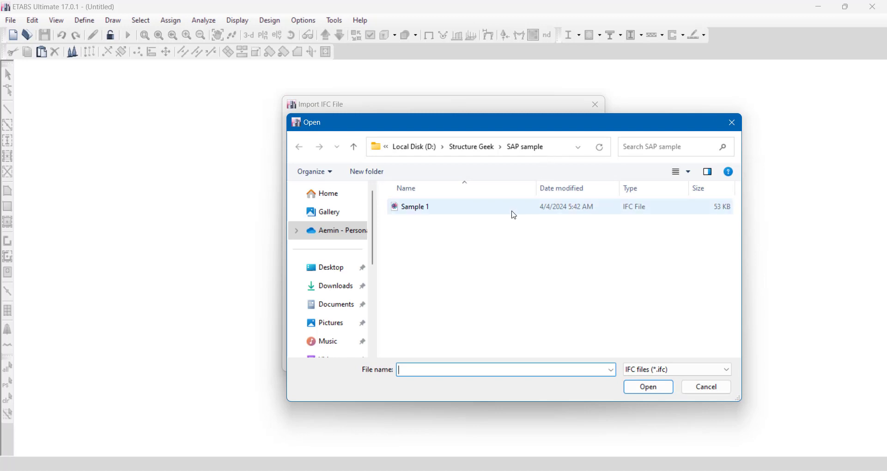
pyautogui.click(353, 148)
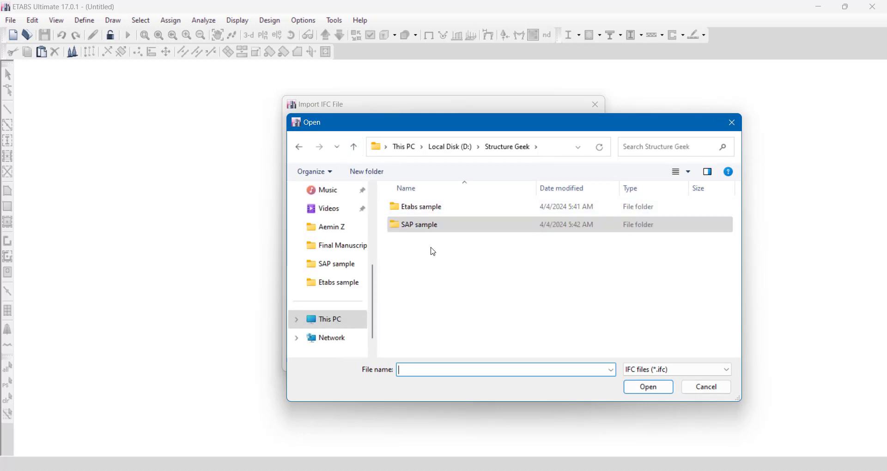
pyautogui.doubleClick(421, 225)
pyautogui.click(412, 208)
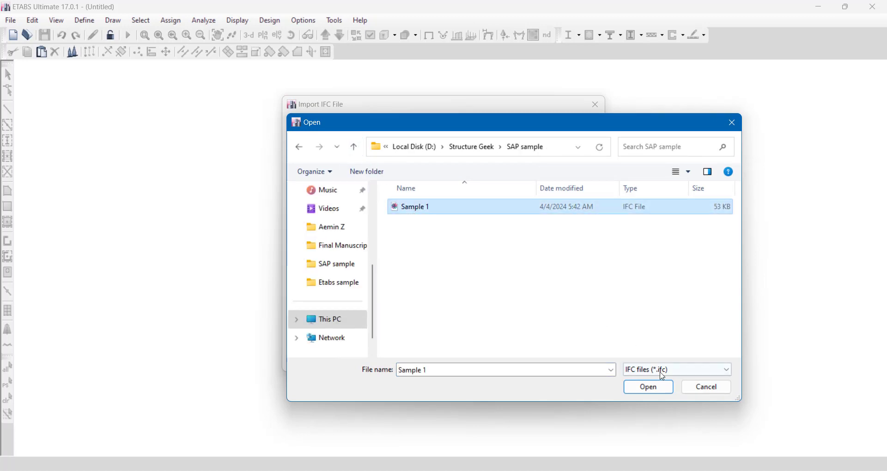
pyautogui.click(649, 388)
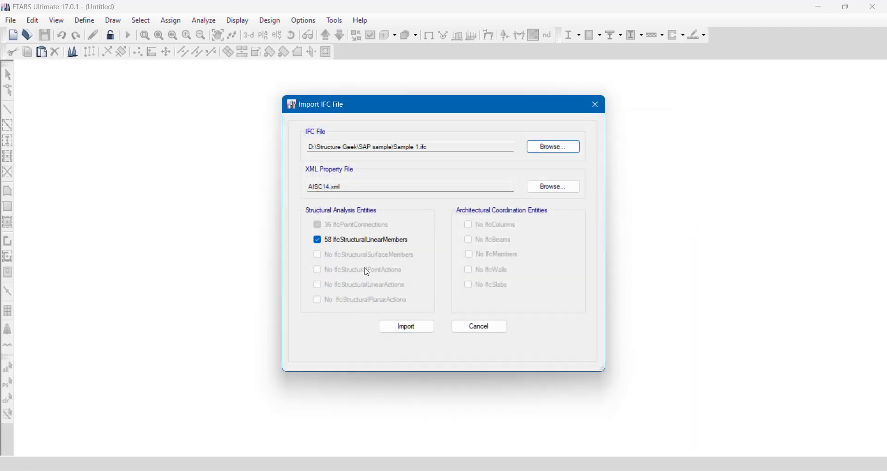
pyautogui.click(401, 326)
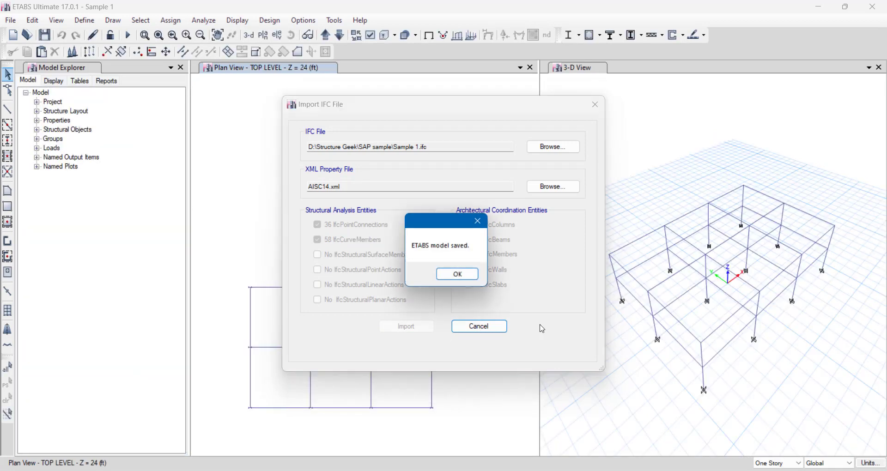
# - Dismiss the saved message, close the import dialog and compare the imported frame with SAP2000's model
pyautogui.click(466, 276)
pyautogui.click(479, 326)
pyautogui.moveTo(442, 308)
pyautogui.mouseDown(button='middle')
pyautogui.moveTo(459, 245)
pyautogui.moveTo(453, 276)
pyautogui.mouseUp(button='middle')
pyautogui.click(598, 254)
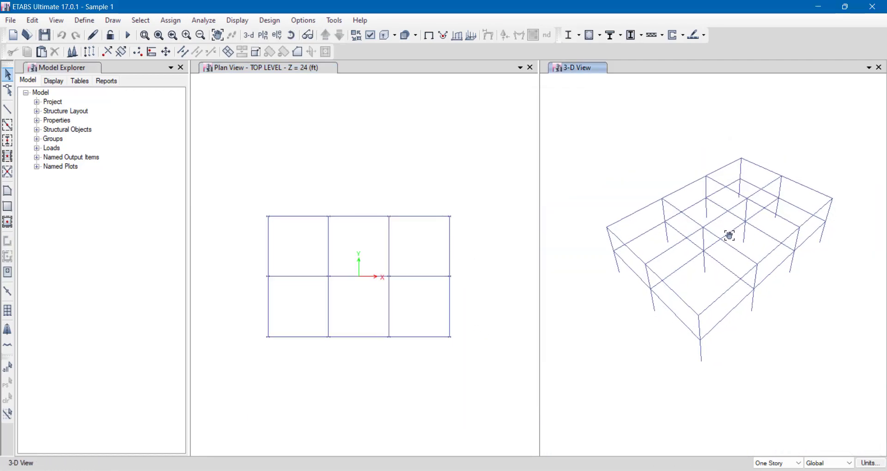
pyautogui.click(684, 469)
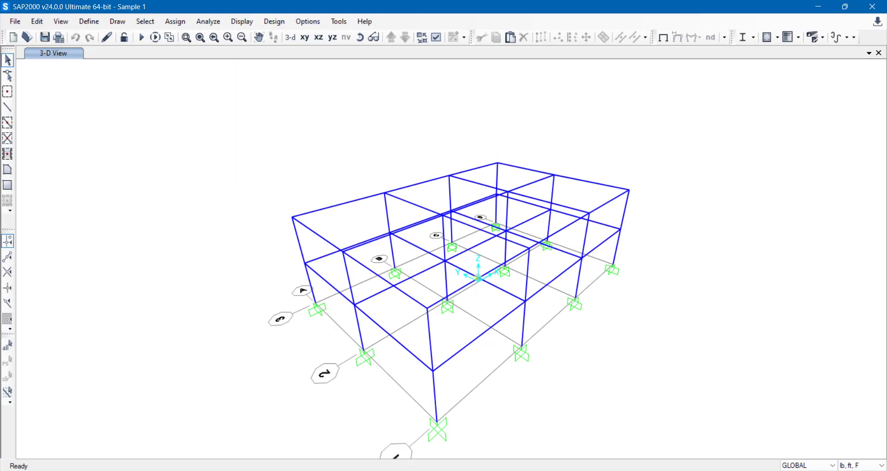
pyautogui.hotkey('alt', 'Tab')
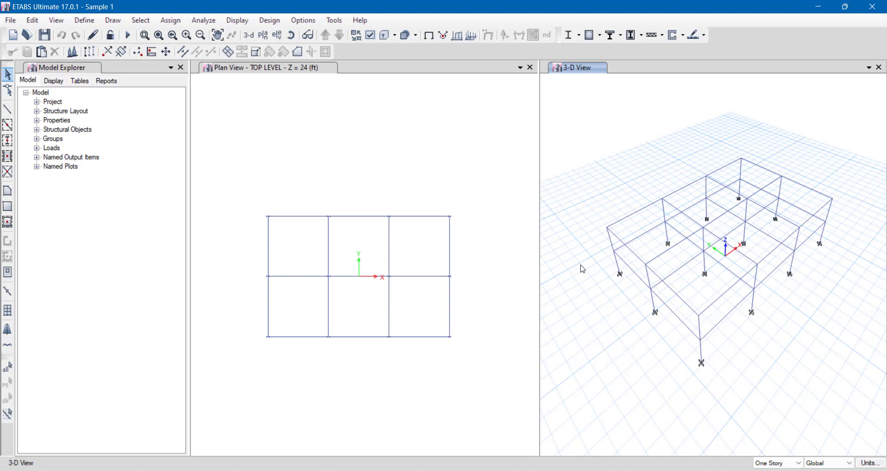
# - Close ETABS without saving, then open sample 1.edb from Structure Geek\Etabs sample
pyautogui.click(872, 6)
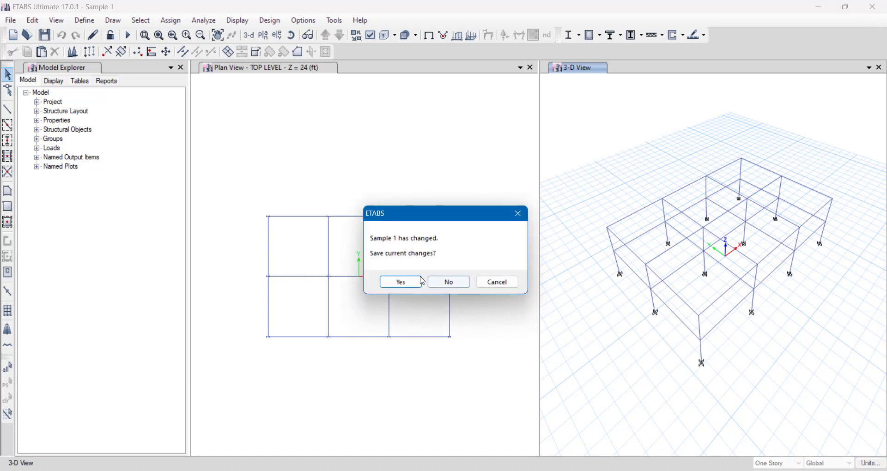
pyautogui.click(444, 283)
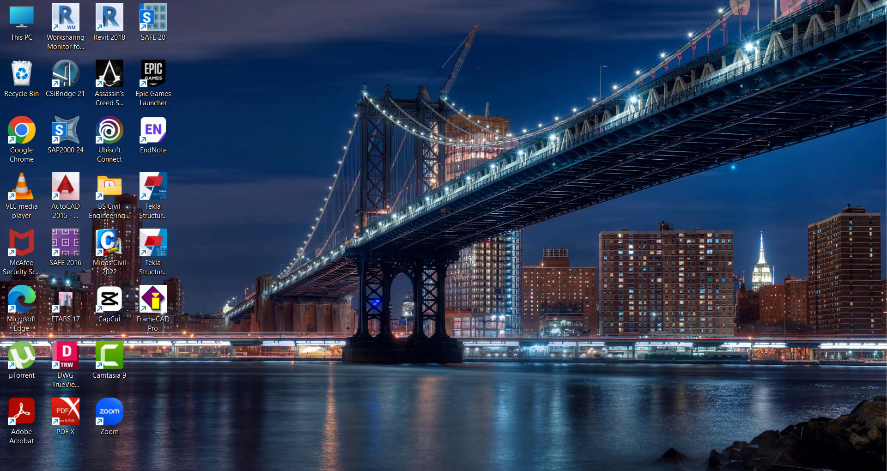
pyautogui.hotkey('alt', 'Tab')
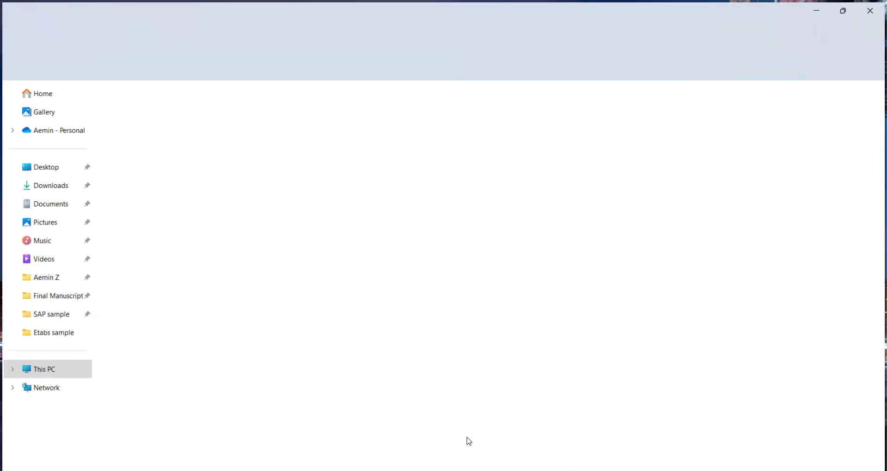
pyautogui.click(72, 33)
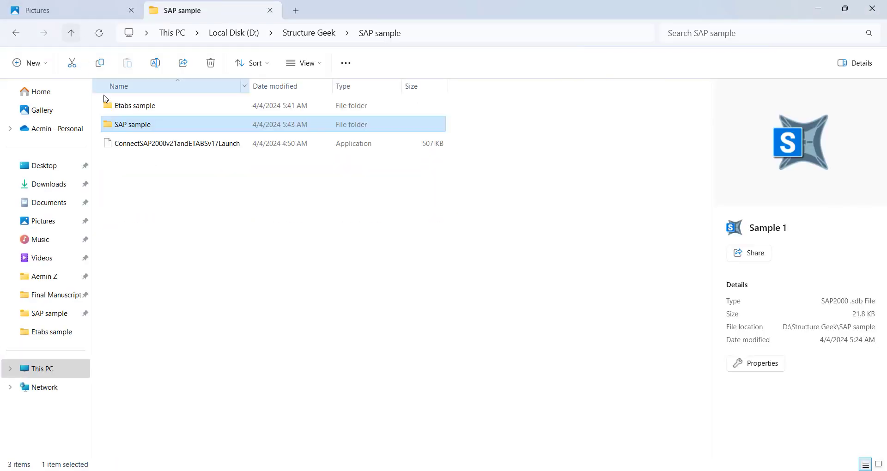
pyautogui.doubleClick(137, 109)
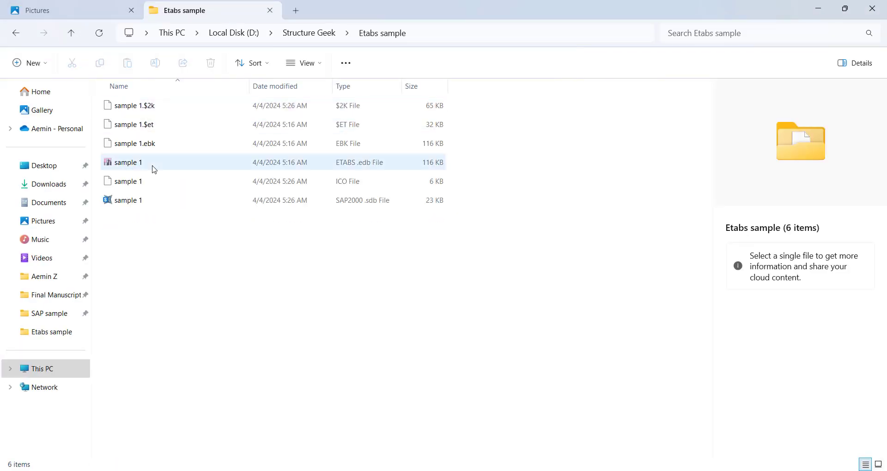
pyautogui.doubleClick(154, 165)
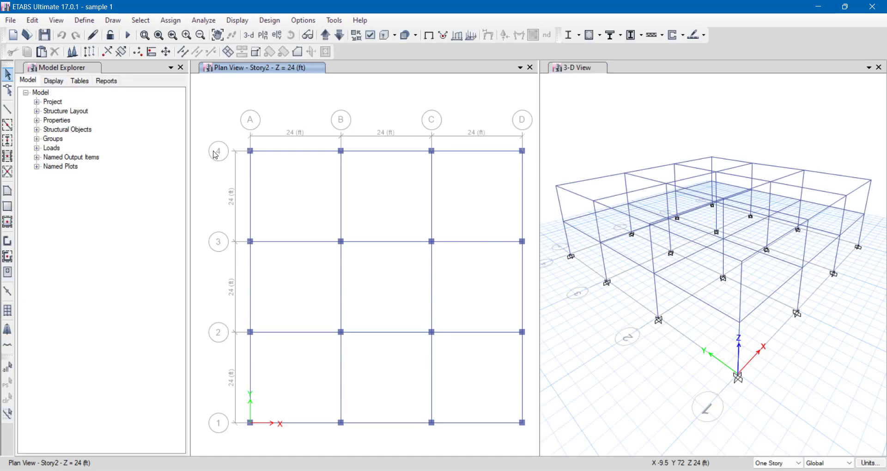
# - Export sample 1 as an IFC 2x3 file with columns and beams into the Etabs sample folder
pyautogui.click(10, 20)
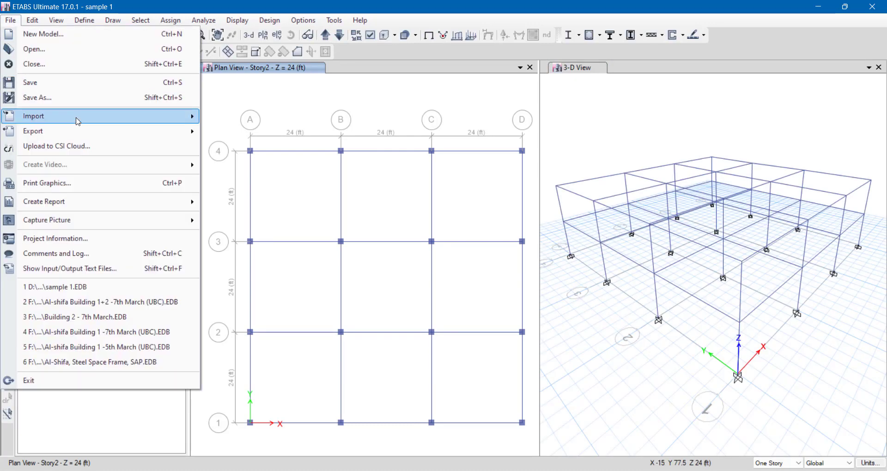
pyautogui.moveTo(152, 131)
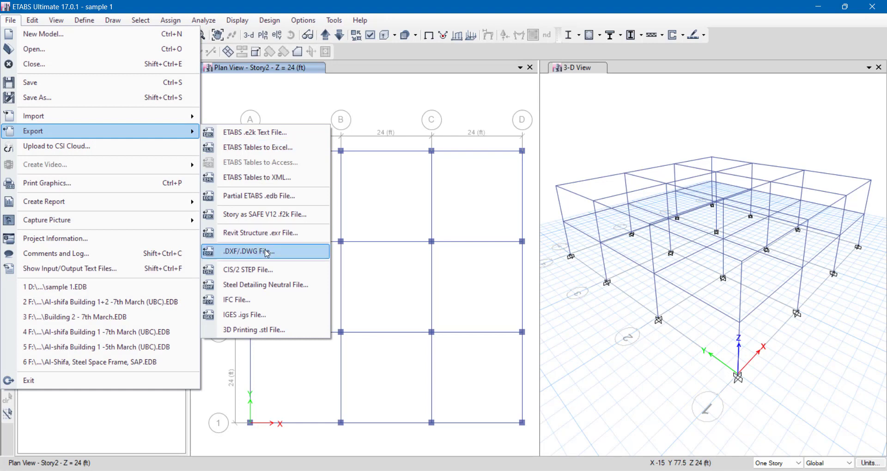
pyautogui.click(275, 304)
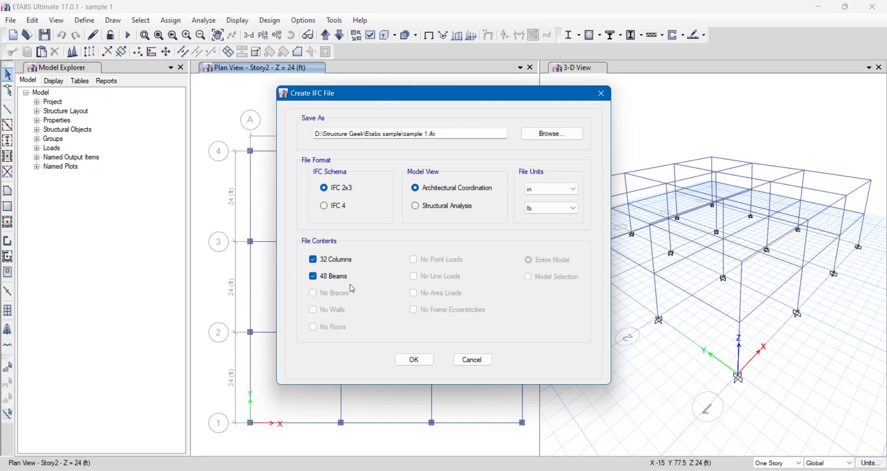
pyautogui.click(405, 364)
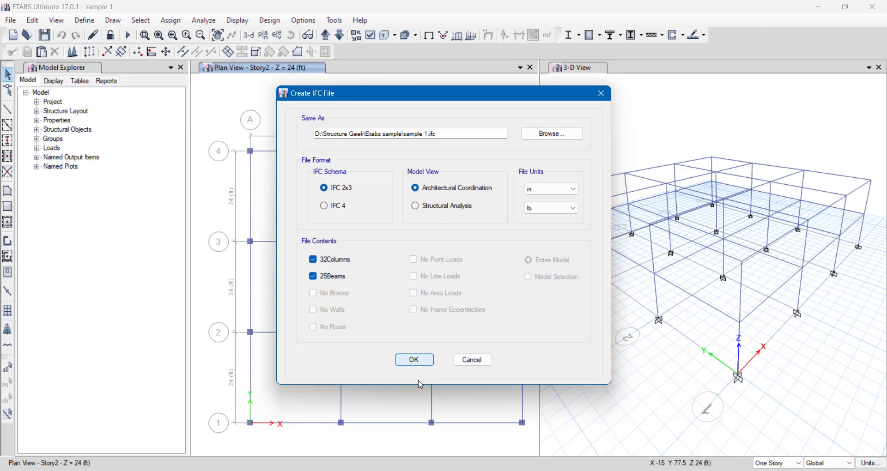
pyautogui.click(512, 274)
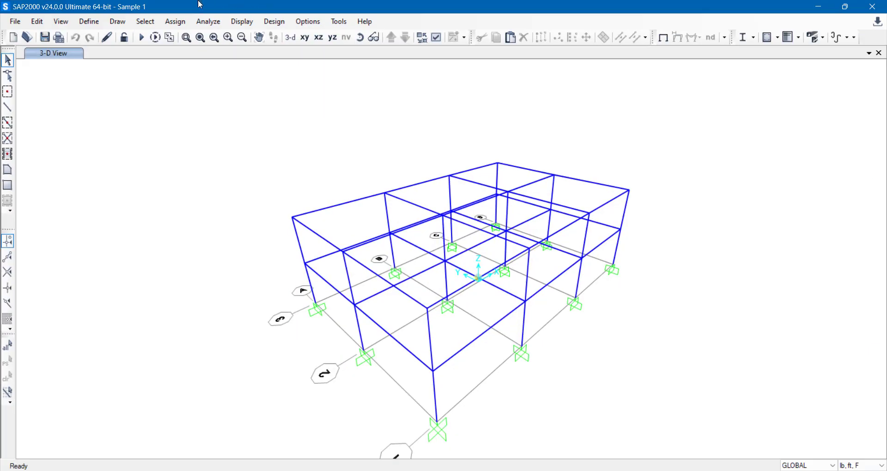
# - Import Etabs sample\sample 1.ifc into SAP2000, bringing in 32 columns and 48 beams
pyautogui.click(16, 21)
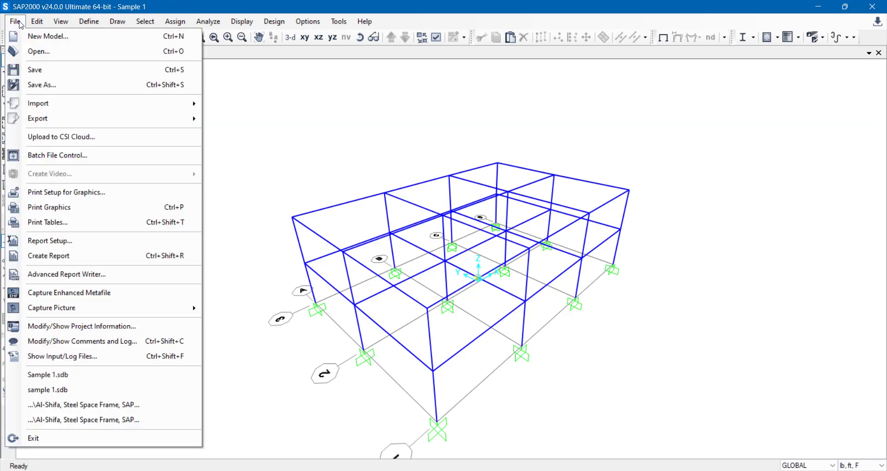
pyautogui.moveTo(41, 105)
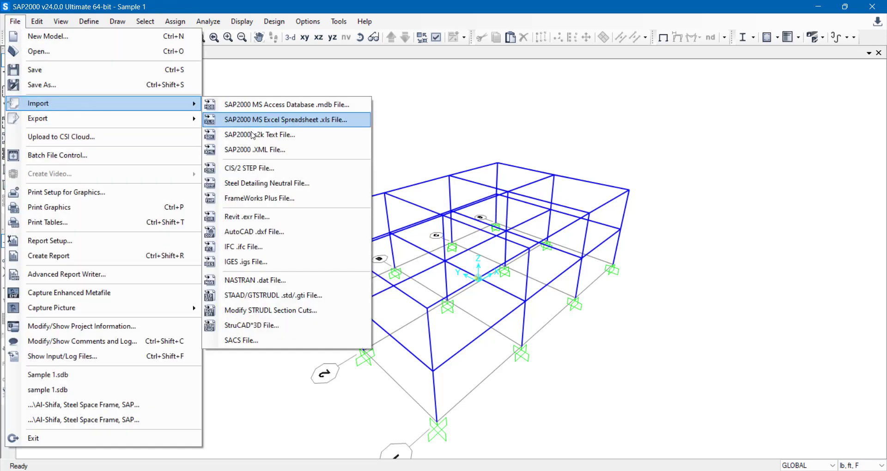
pyautogui.click(250, 247)
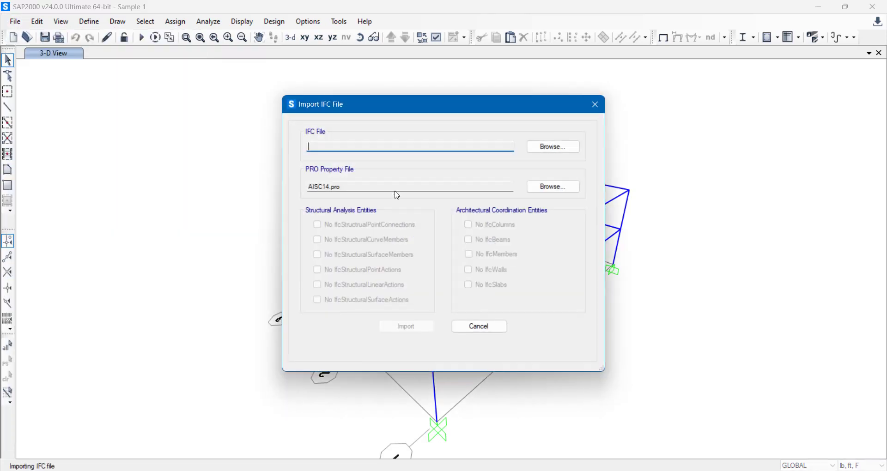
pyautogui.click(560, 147)
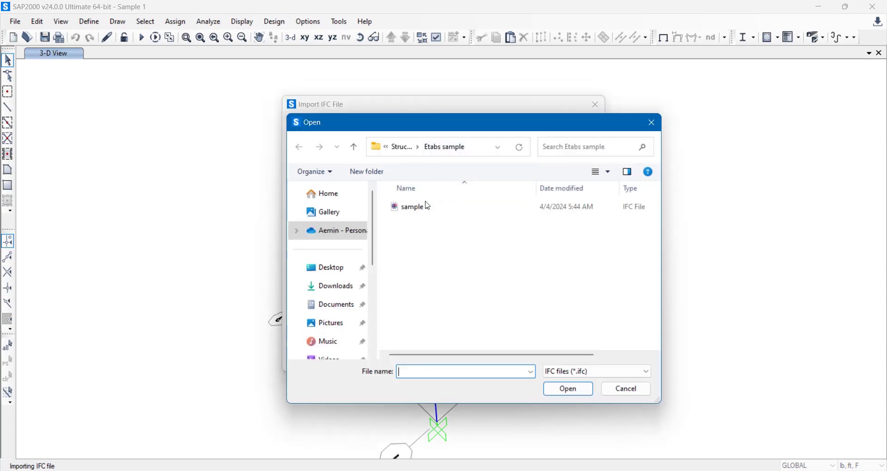
pyautogui.click(354, 147)
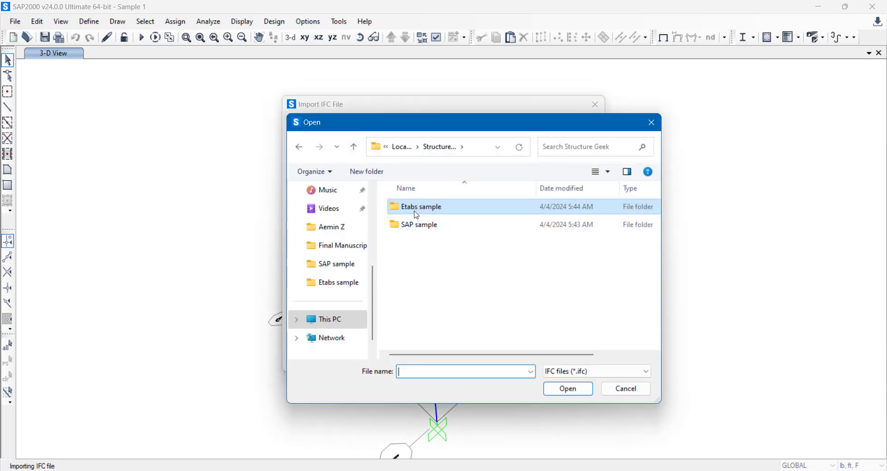
pyautogui.doubleClick(417, 207)
pyautogui.click(421, 207)
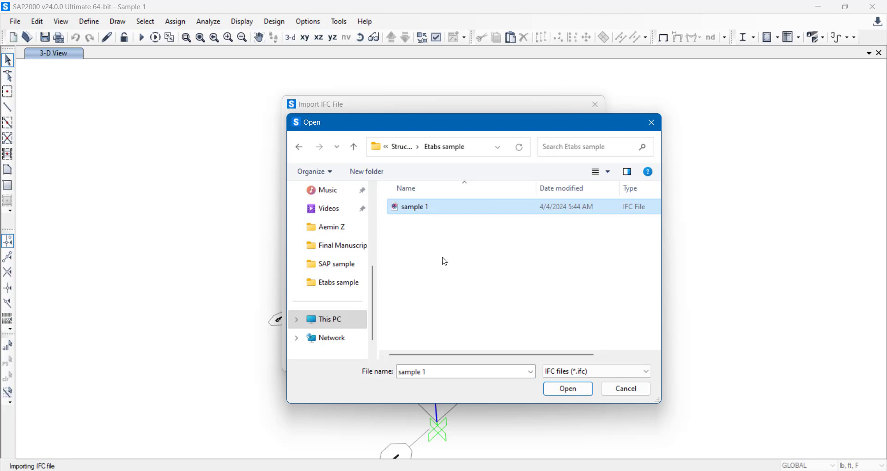
pyautogui.click(568, 389)
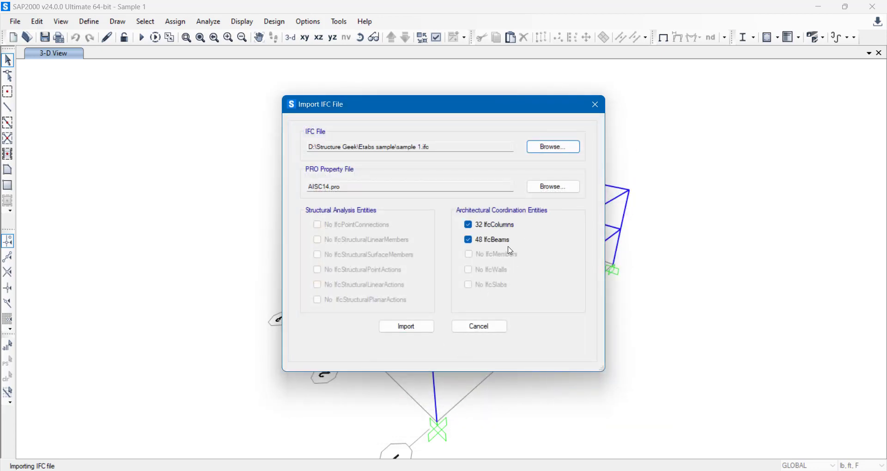
pyautogui.click(424, 329)
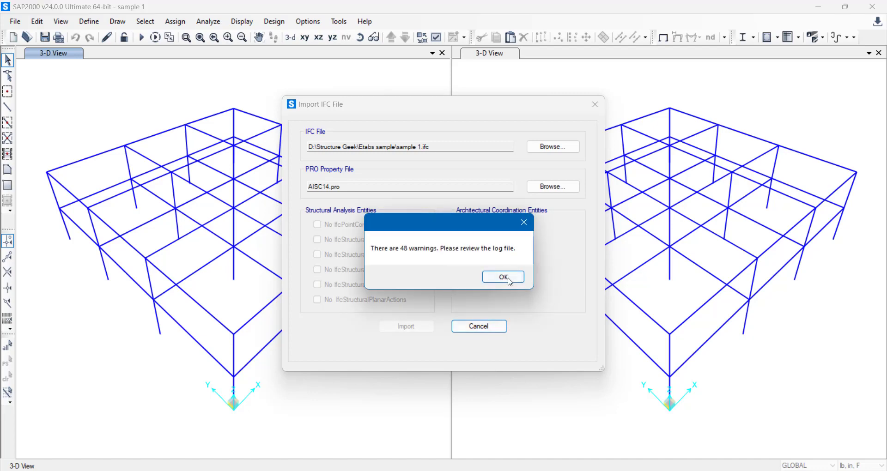
# - Accept the 'There are 48 warnings' message to finish the import
pyautogui.click(508, 274)
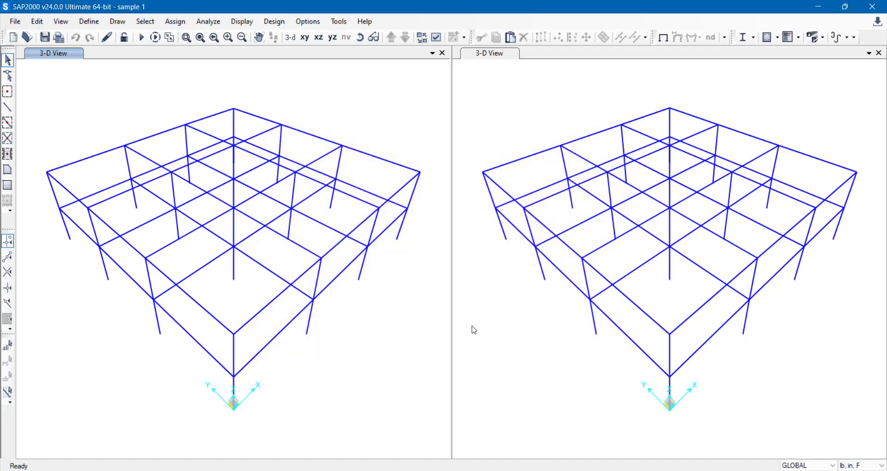